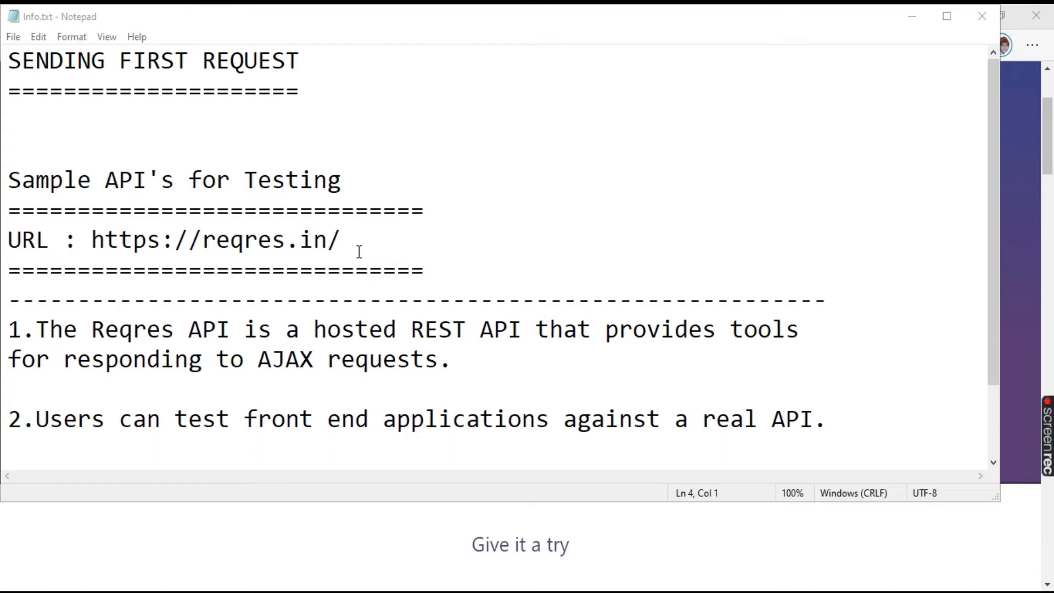
# Review the Info.txt notes on the Reqres sample API, including its URL, and minimize the notes window.
pyautogui.moveTo(351, 241); pyautogui.dragTo(91, 240)
pyautogui.scroll(-1, 469, 239)
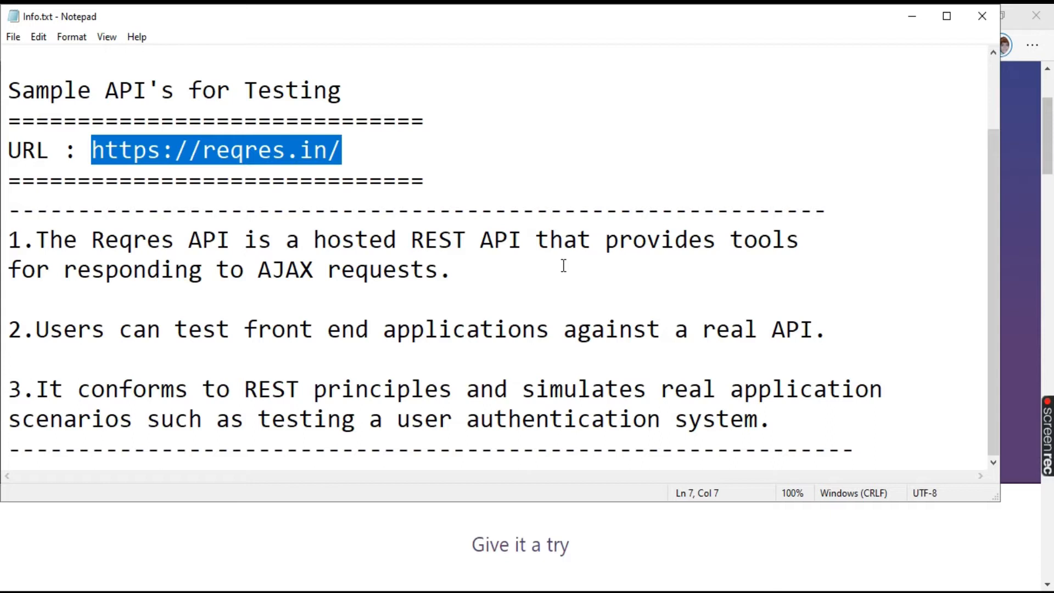
pyautogui.moveTo(64, 270); pyautogui.dragTo(442, 271)
pyautogui.click(171, 340)
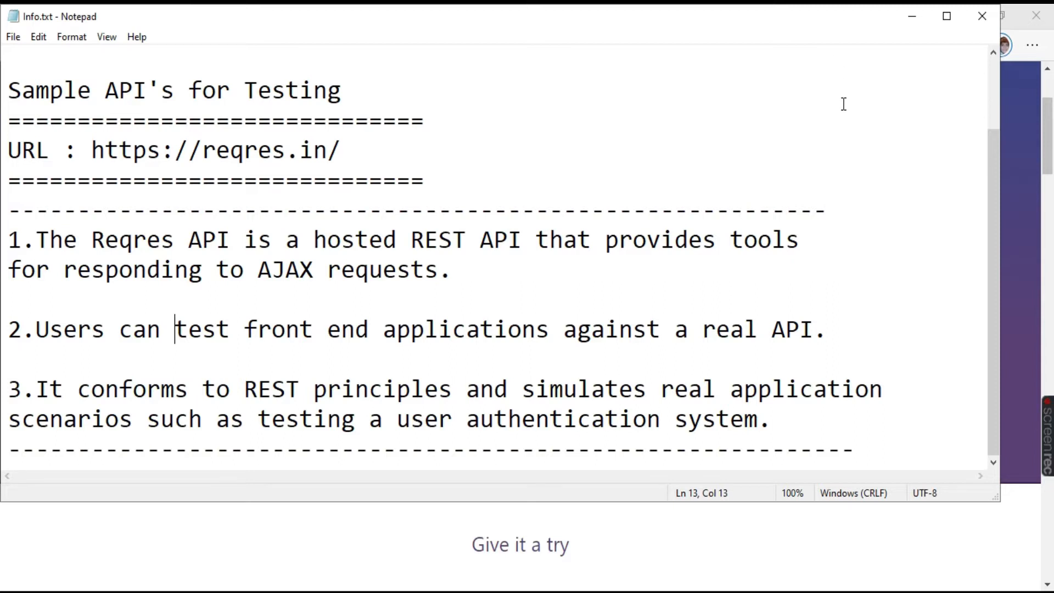
pyautogui.click(907, 23)
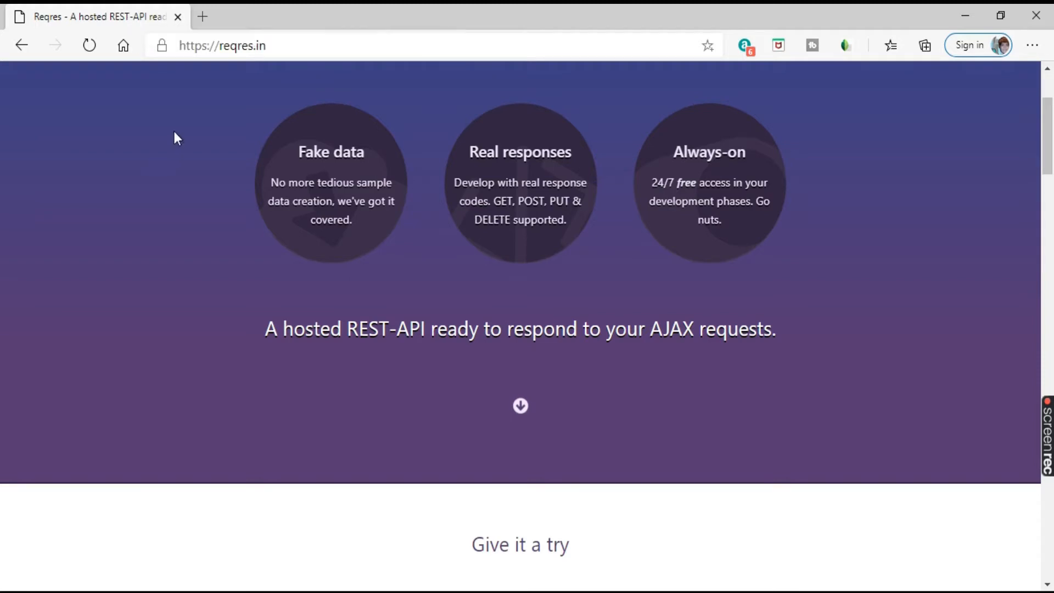
# Look through the sample requests on reqres.in and copy the link of the single-user GET request /api/users/2.
pyautogui.scroll(-7, 366, 184)
pyautogui.scroll(-1, 369, 189)
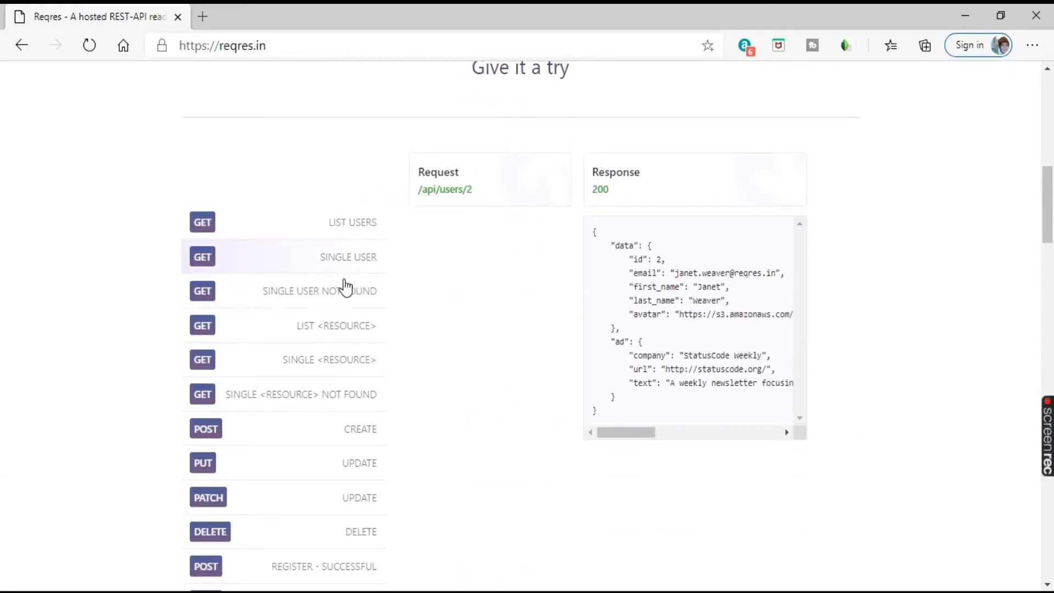
pyautogui.scroll(-2, 346, 302)
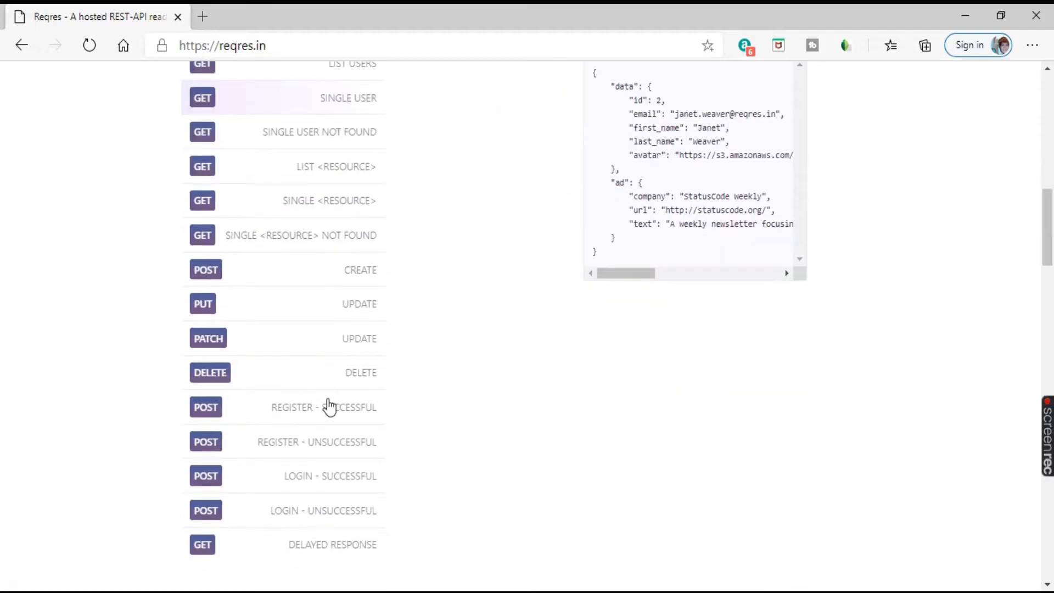
pyautogui.scroll(3, 306, 396)
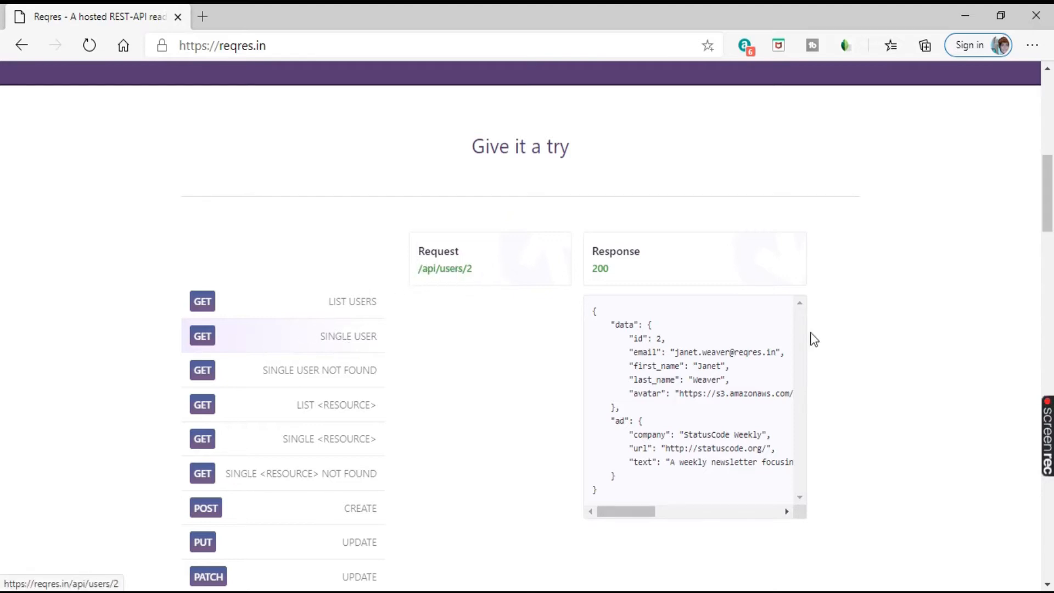
pyautogui.scroll(-1, 697, 377)
pyautogui.scroll(-1, 714, 330)
pyautogui.scroll(1, 718, 337)
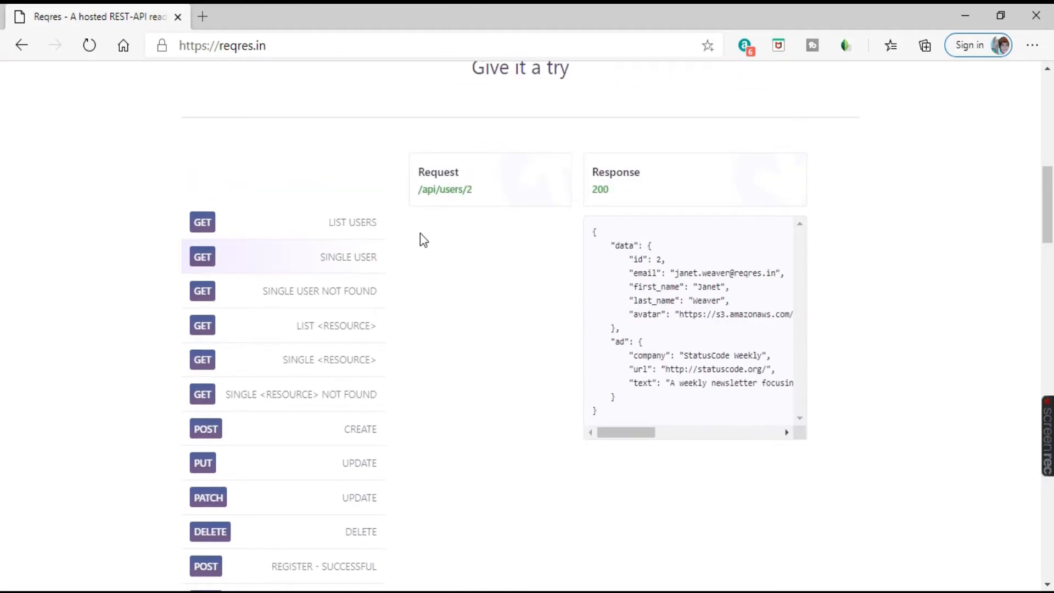
pyautogui.rightClick(450, 193)
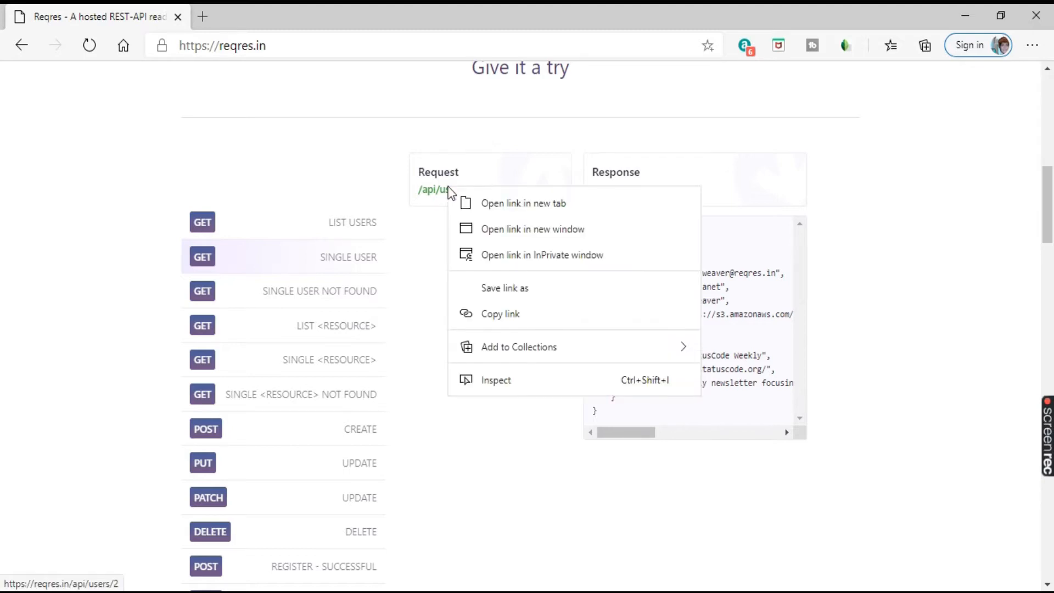
pyautogui.click(513, 316)
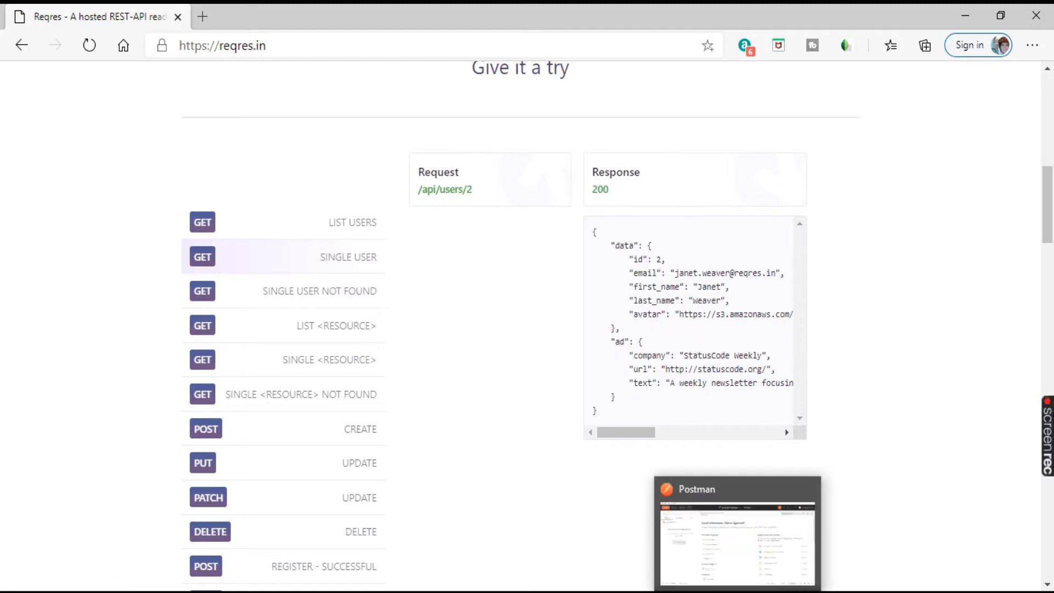
# Switch to Postman and start a new basic request named TestRequest.
pyautogui.click(737, 592)
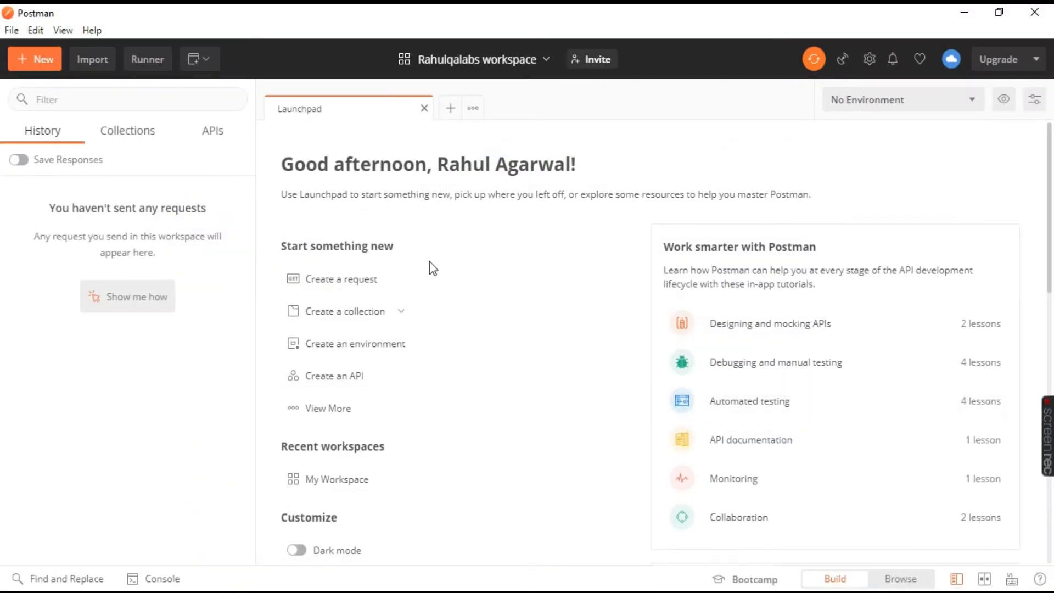
pyautogui.click(37, 58)
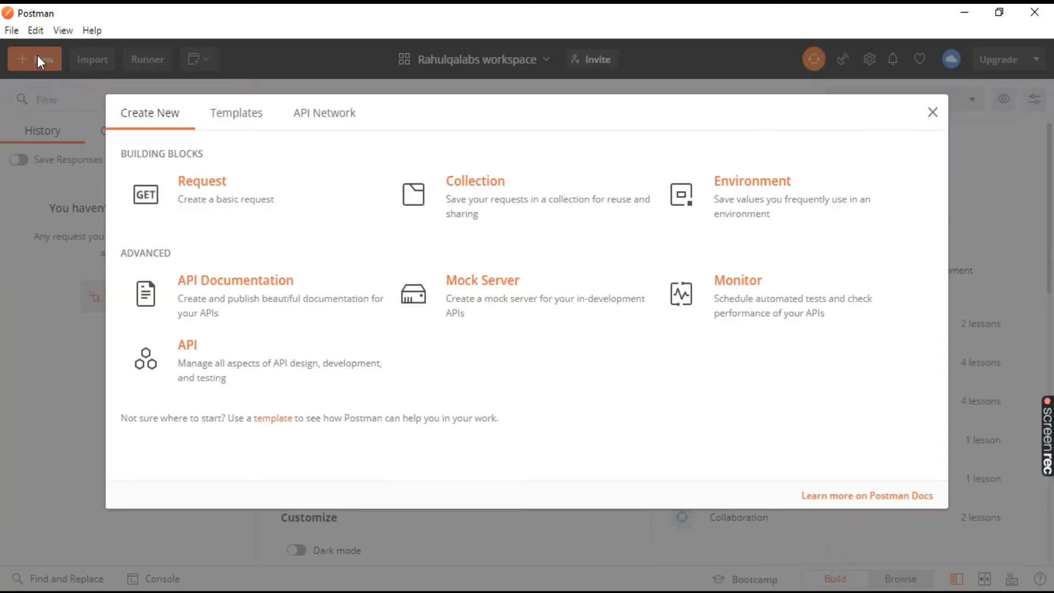
pyautogui.click(281, 199)
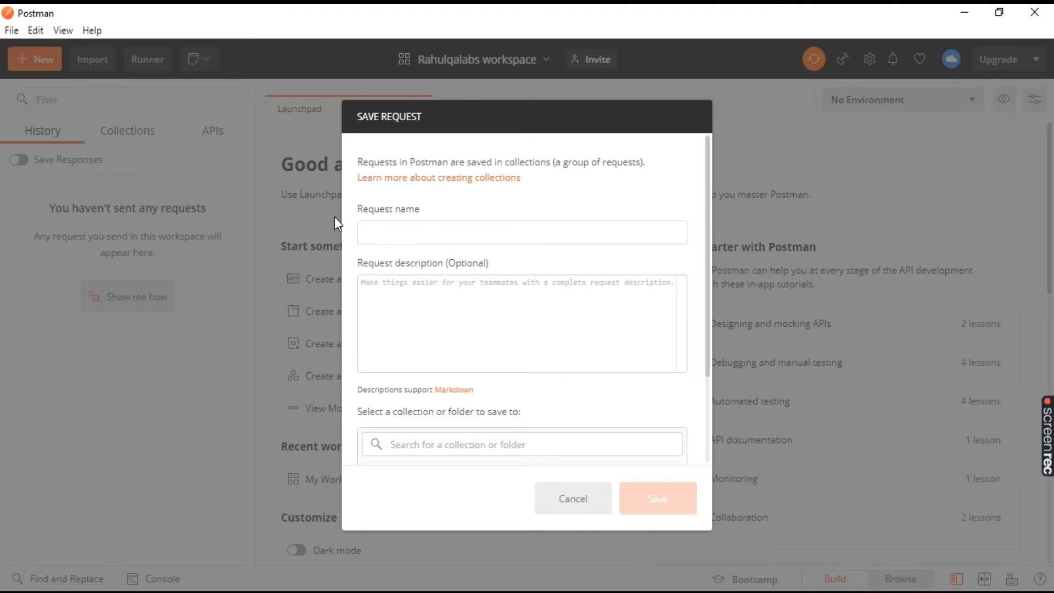
pyautogui.write('TestRequest')
# Enter "For Testing/Learning" as the description of the new request.
pyautogui.click(468, 306)
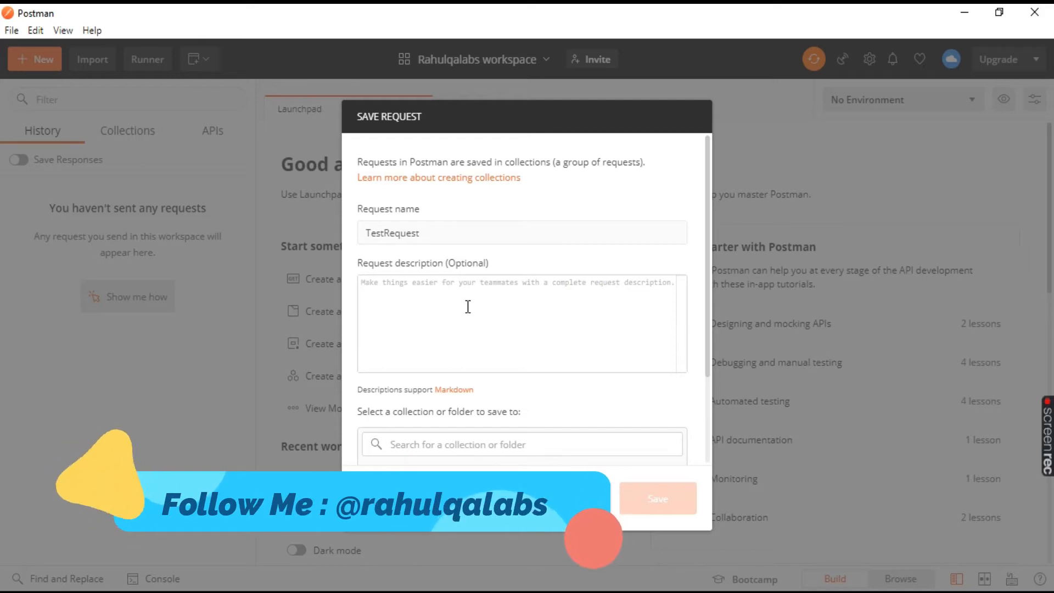
pyautogui.write('For ')
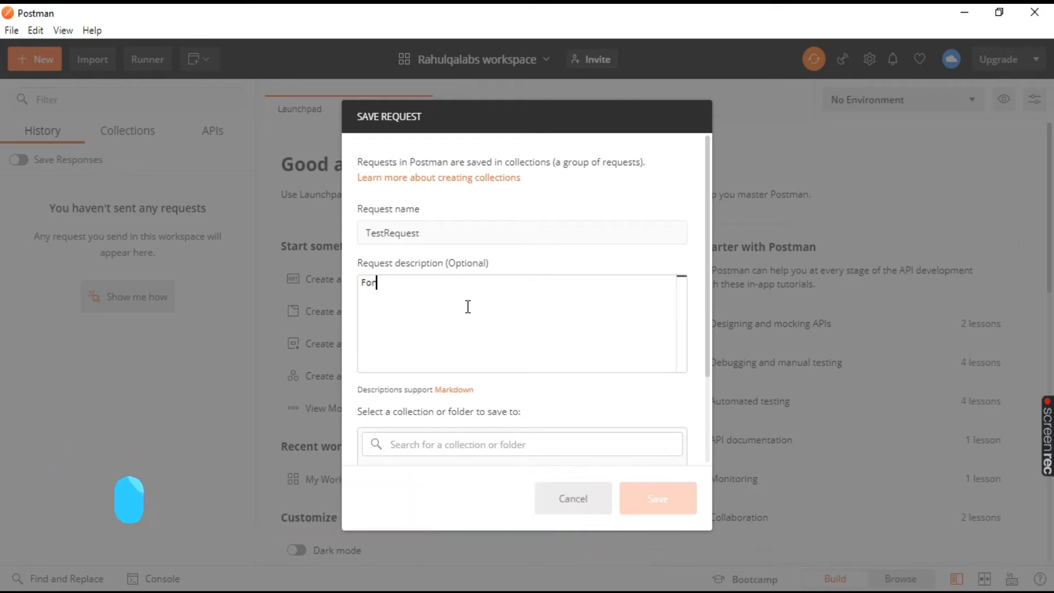
pyautogui.write('Testing')
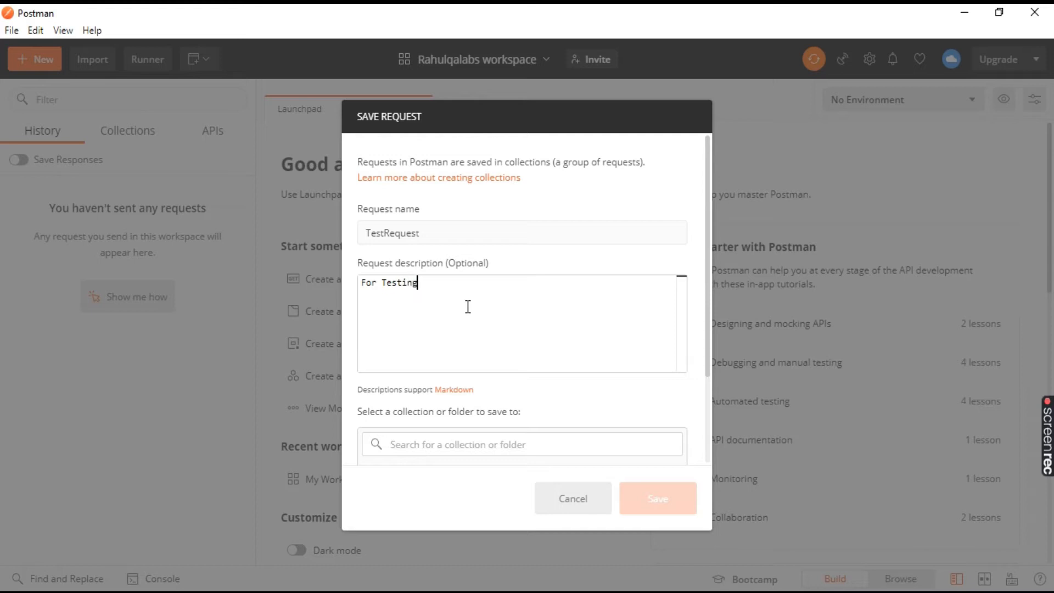
pyautogui.write('/Learning')
# Create a collection named TestColl for the new request and save the request to it.
pyautogui.scroll(-2, 499, 327)
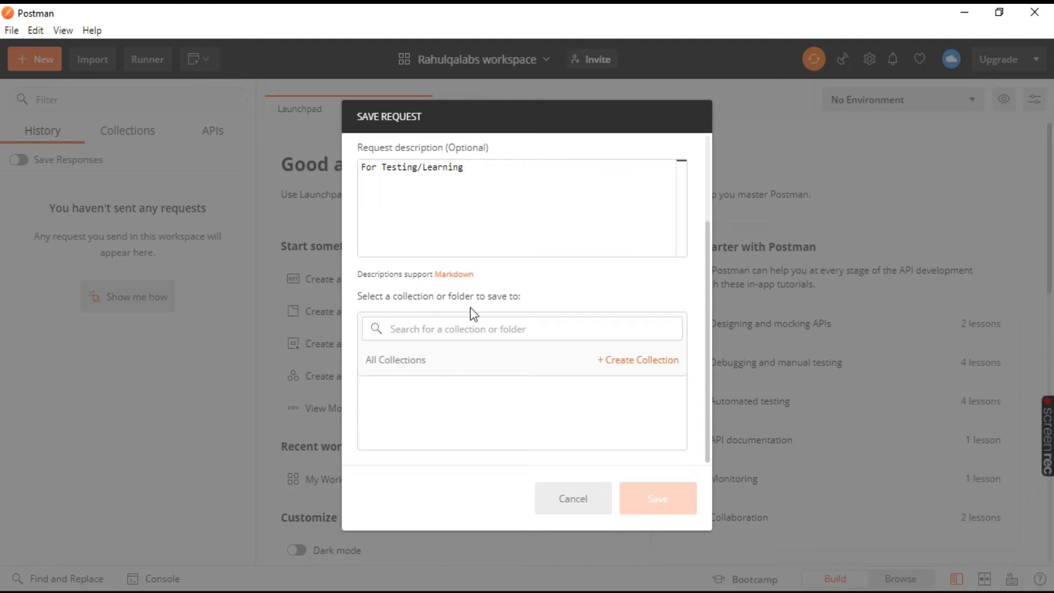
pyautogui.click(464, 330)
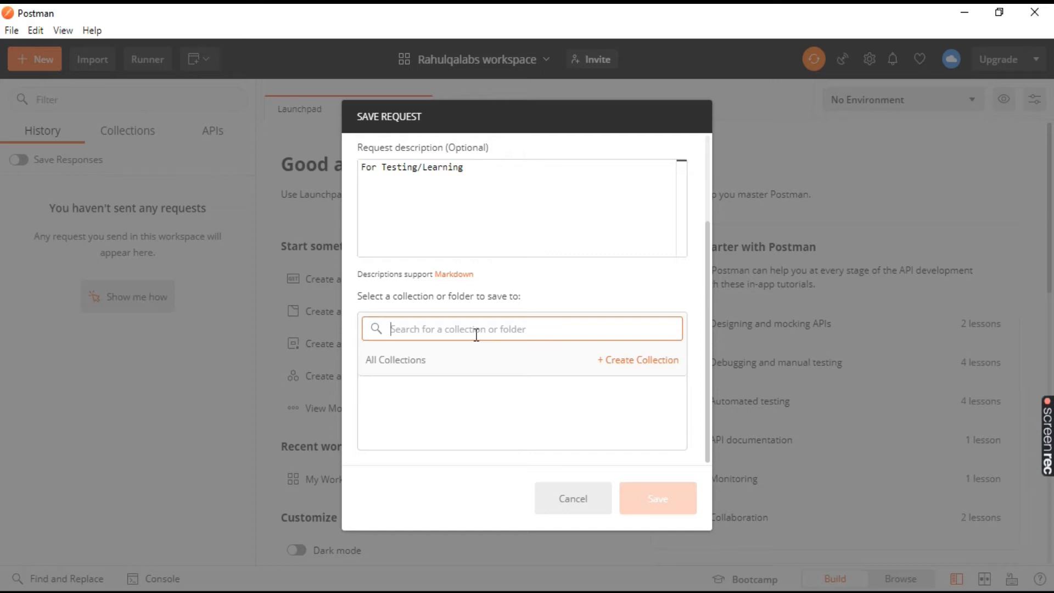
pyautogui.write('TestColl')
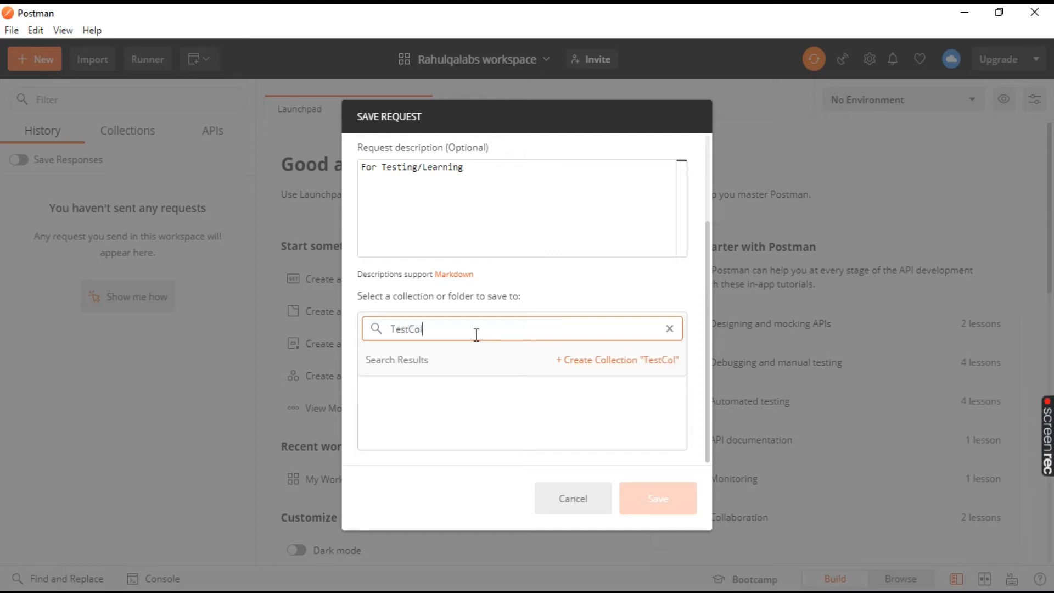
pyautogui.click(632, 363)
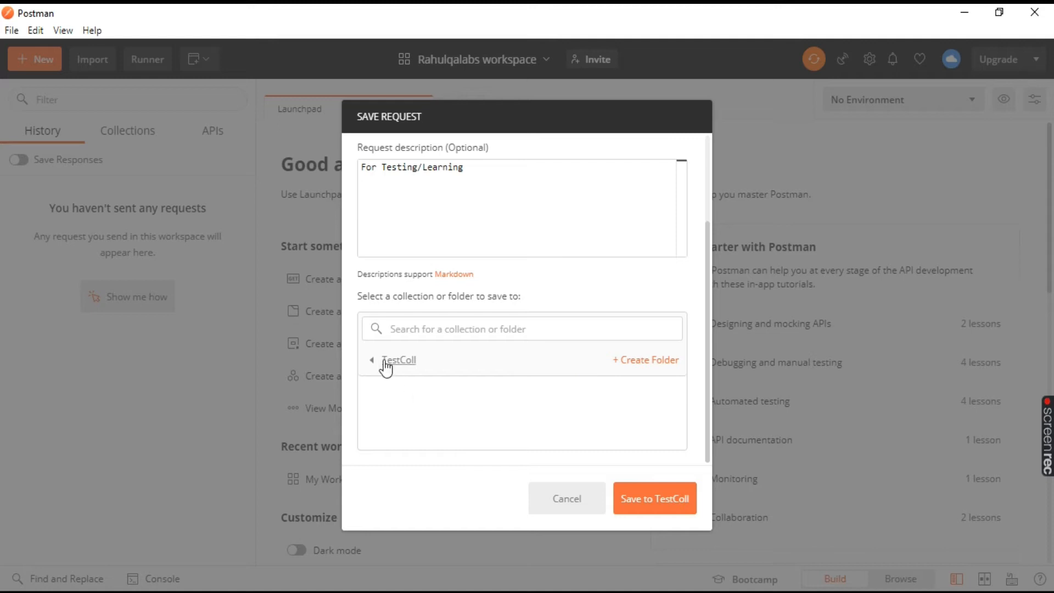
pyautogui.click(656, 498)
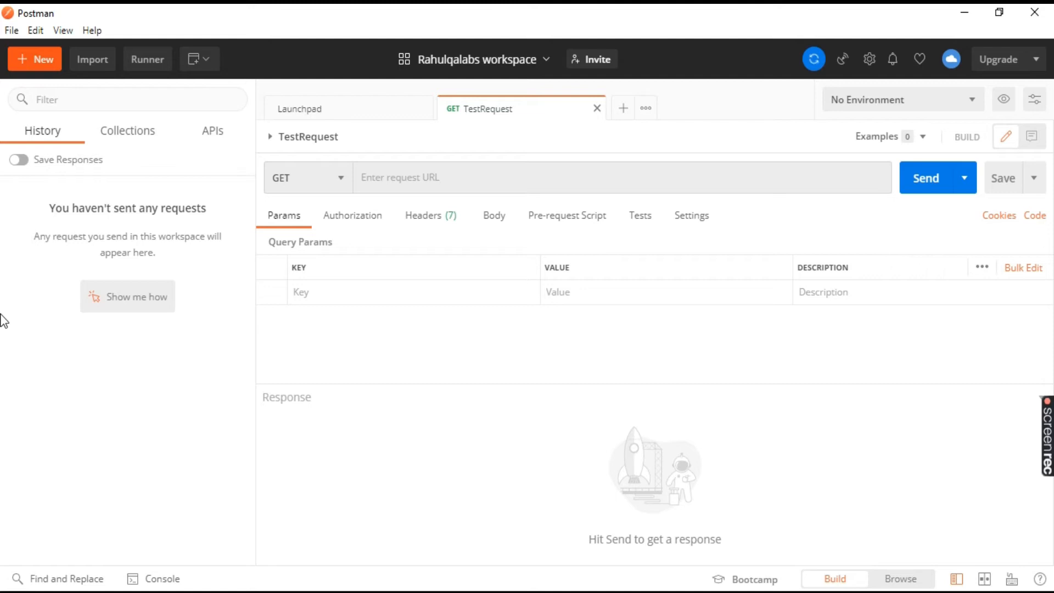
# Expand the TestColl collection in the list of collections and open its TestRequest.
pyautogui.click(137, 135)
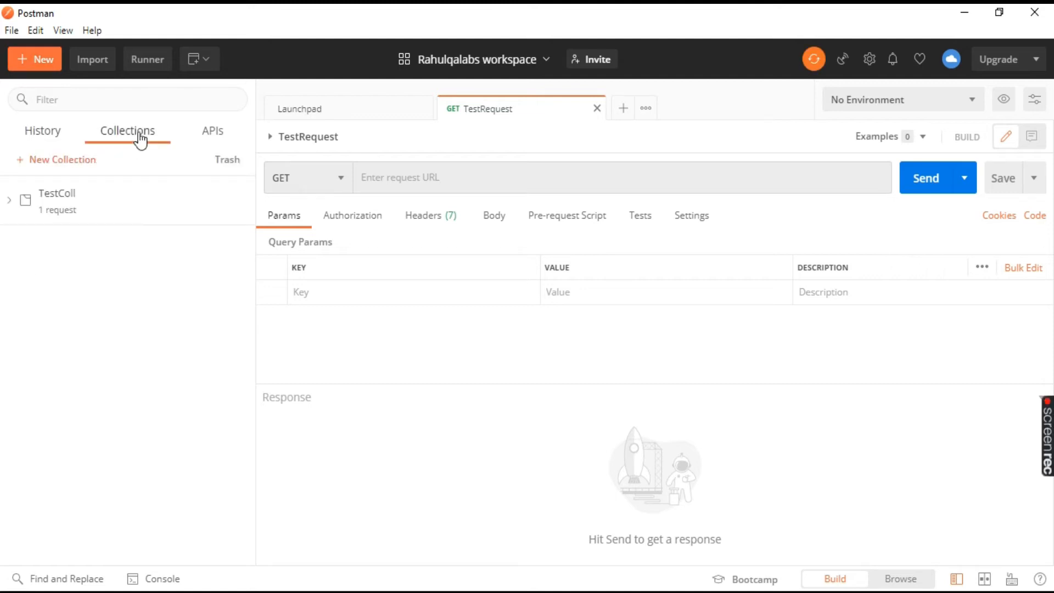
pyautogui.click(10, 207)
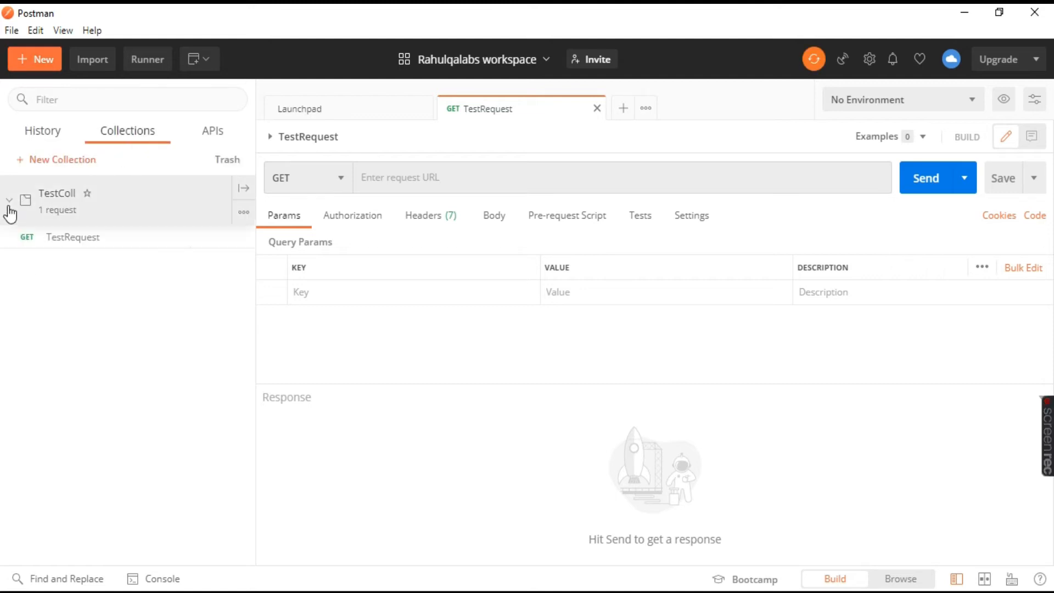
pyautogui.click(90, 239)
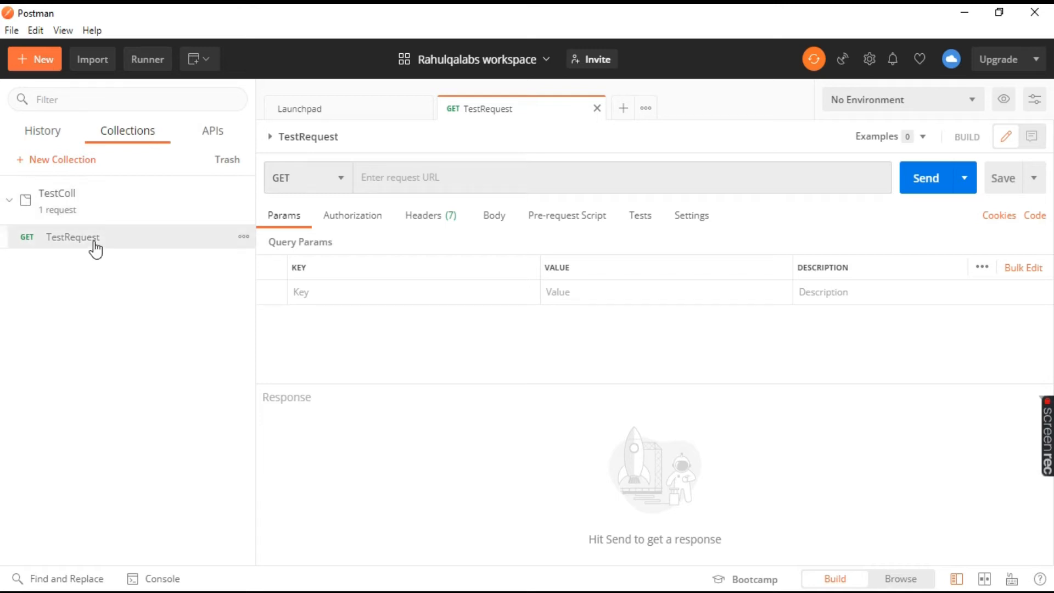
pyautogui.click(444, 175)
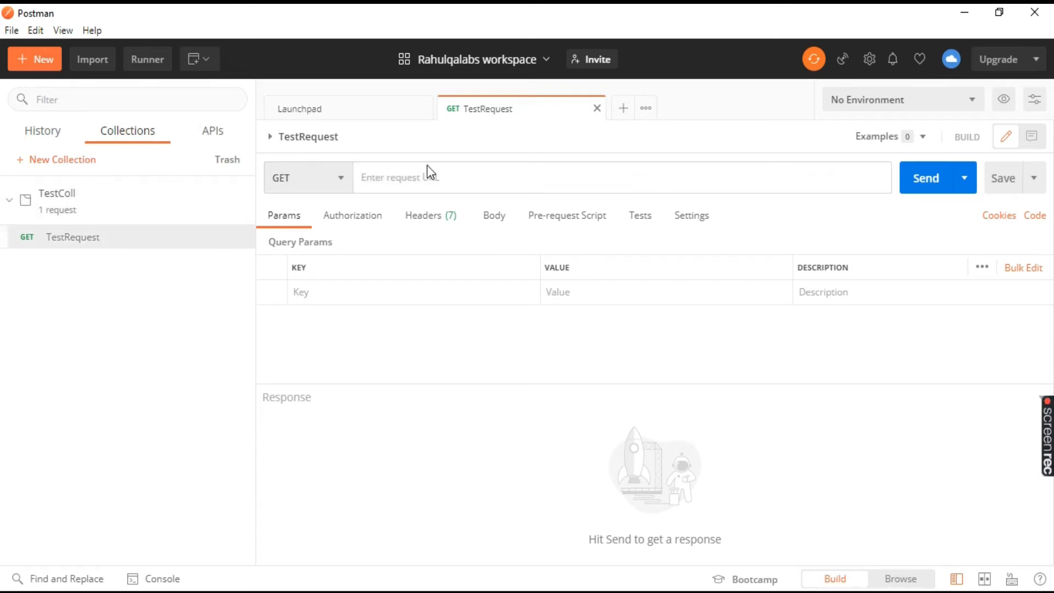
pyautogui.write('https://reqres.in/api/users/2')
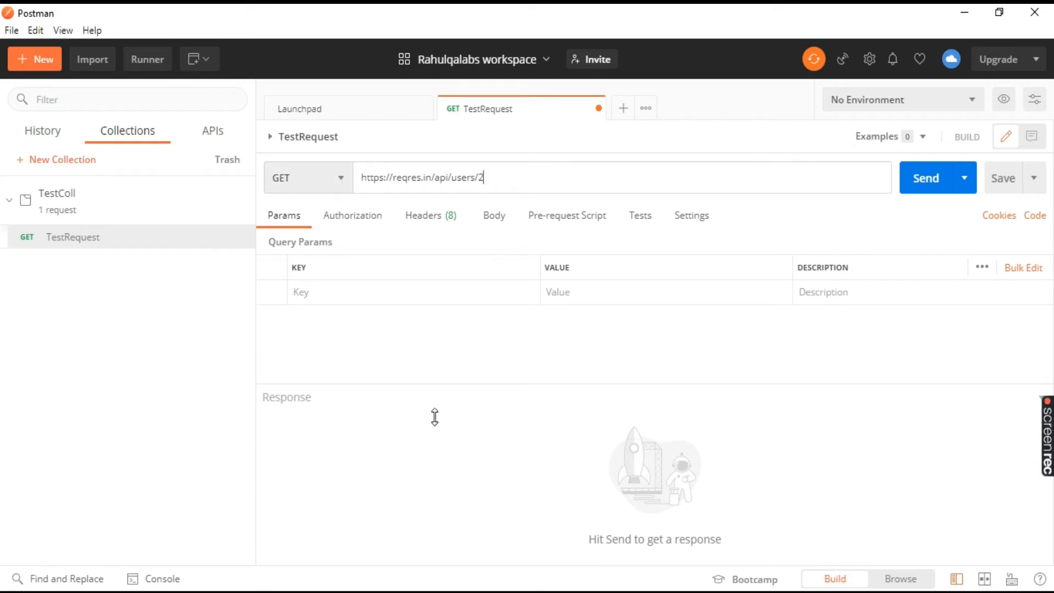
pyautogui.hotkey('alt', 'Tab')
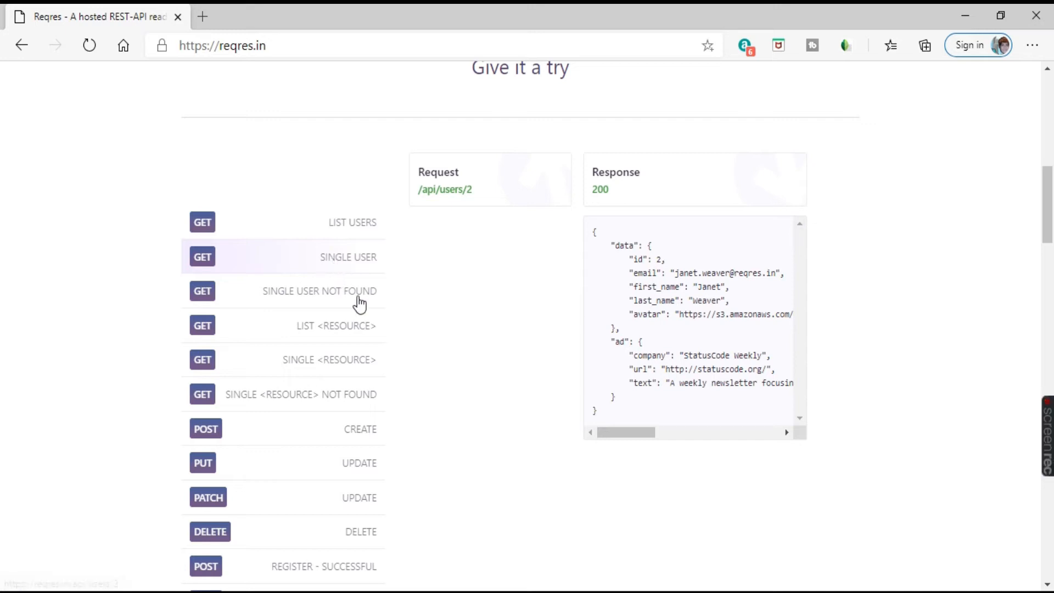
pyautogui.hotkey('alt', 'Tab')
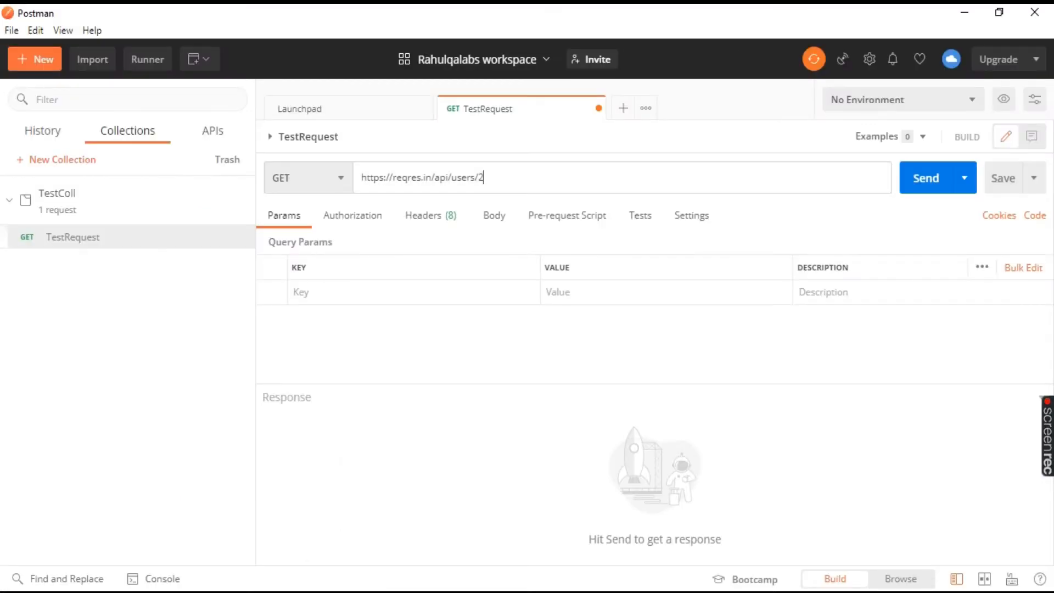
pyautogui.moveTo(486, 177); pyautogui.dragTo(343, 170)
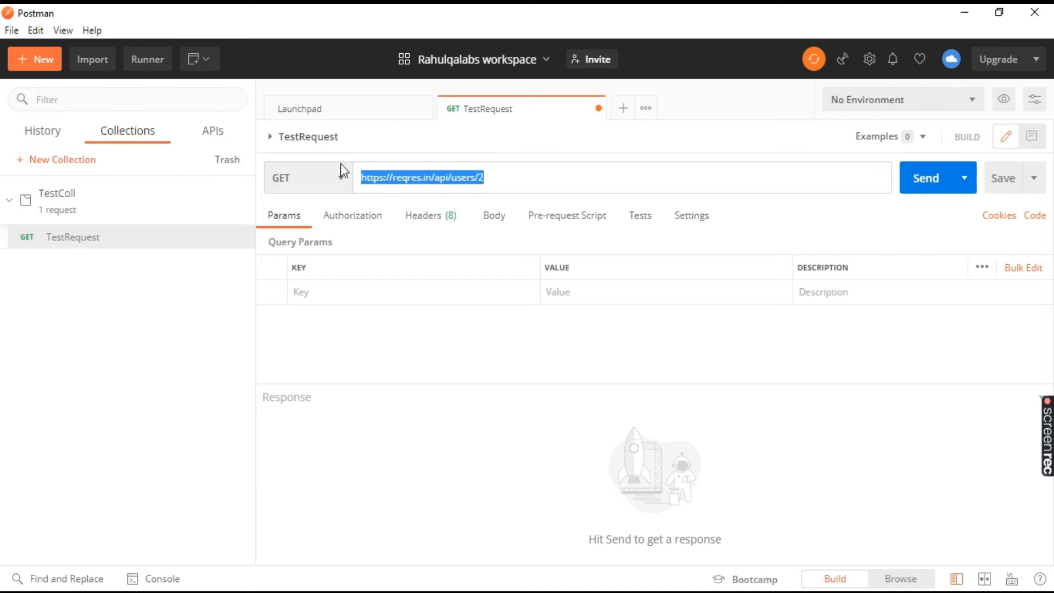
pyautogui.click(600, 183)
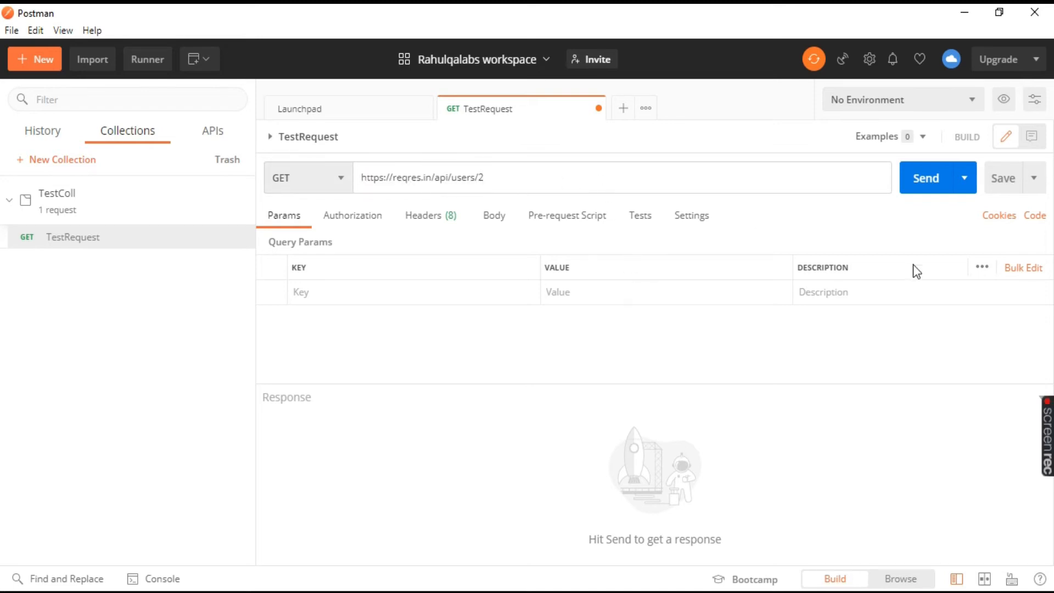
pyautogui.click(928, 187)
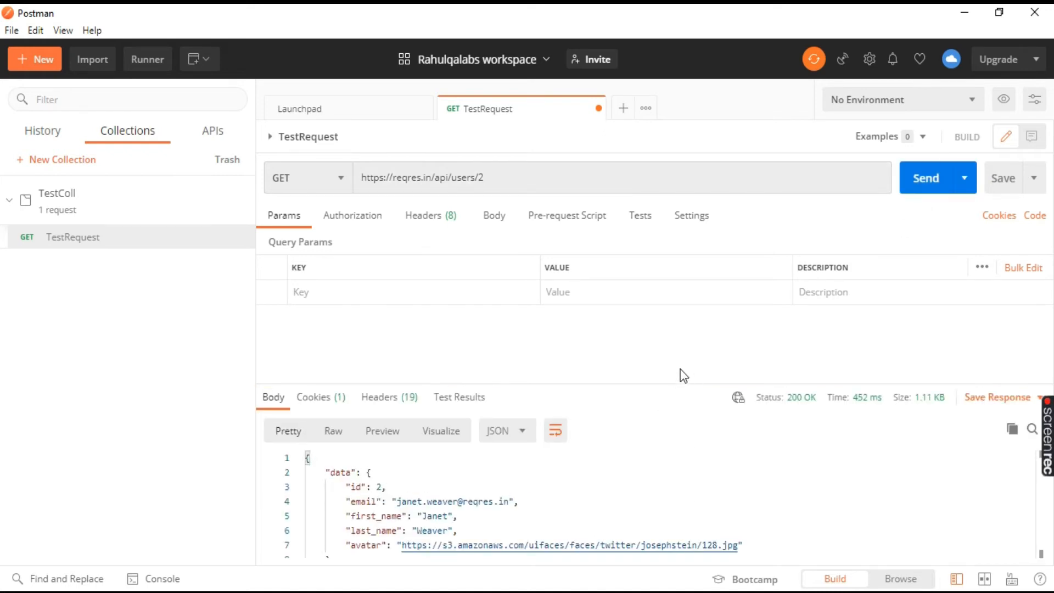
# Enlarge the response area and examine the response's status description and time breakdown.
pyautogui.moveTo(674, 381); pyautogui.dragTo(652, 265)
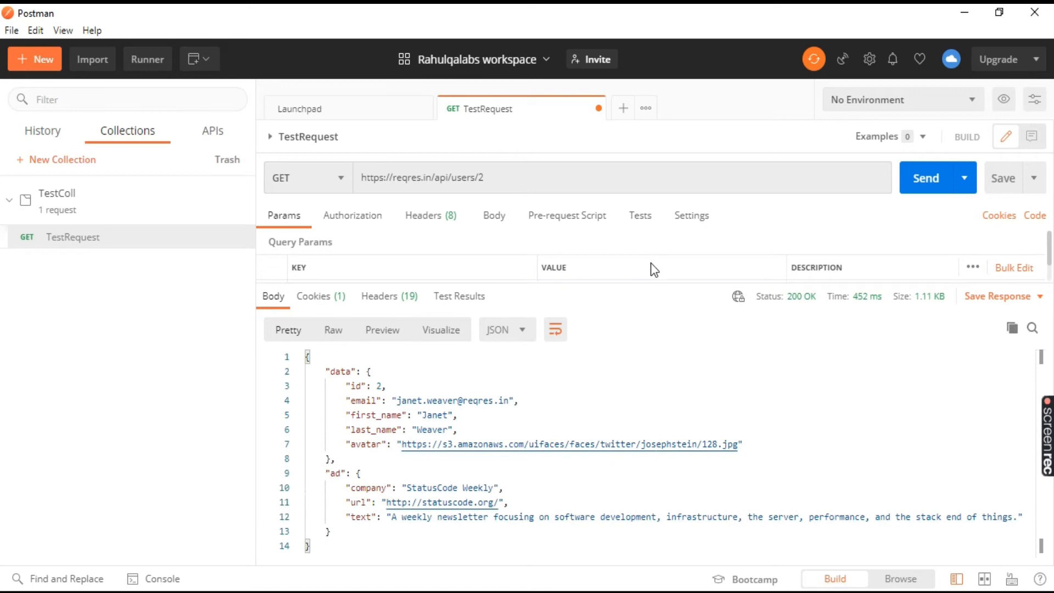
pyautogui.moveTo(820, 299); pyautogui.dragTo(783, 300)
pyautogui.moveTo(782, 326)
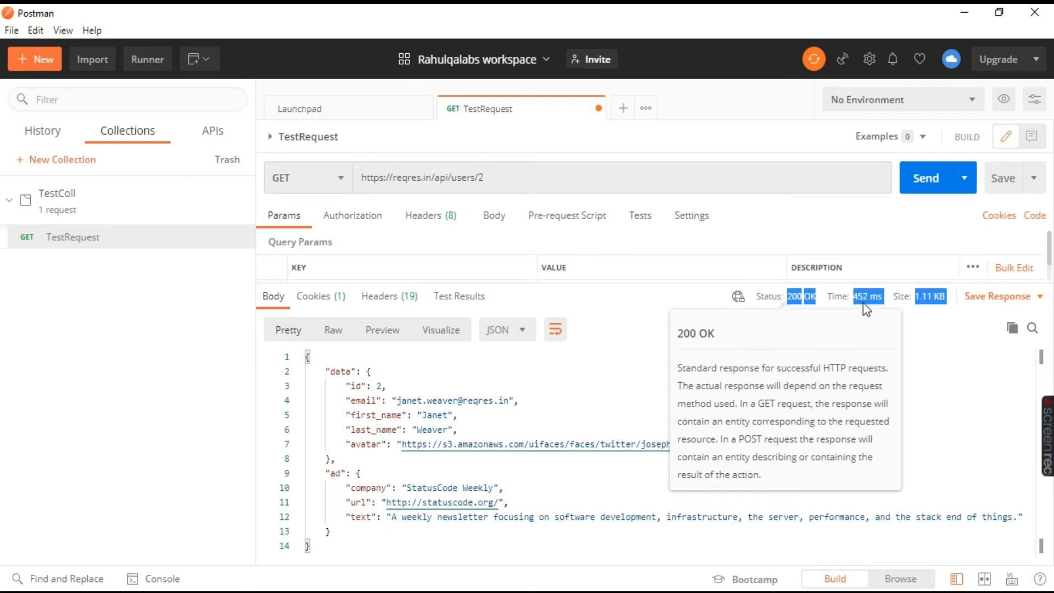
pyautogui.moveTo(866, 307)
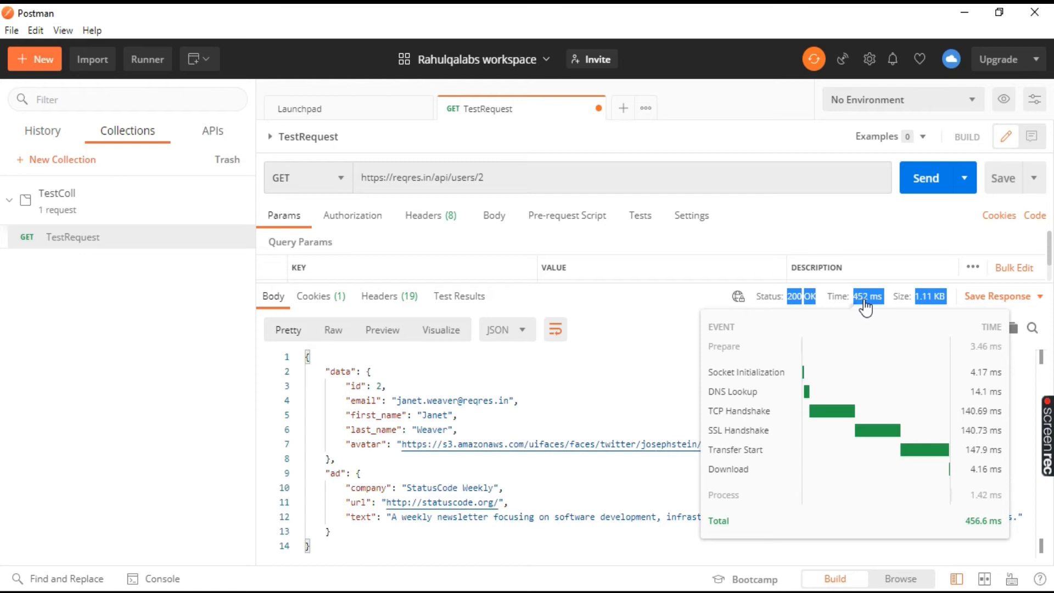
pyautogui.click(682, 356)
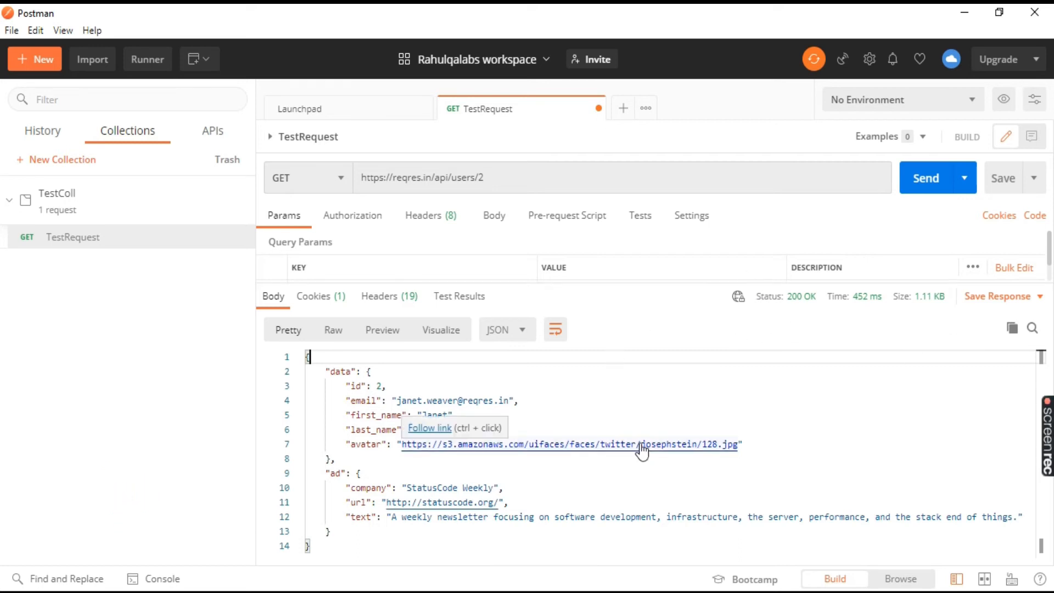
pyautogui.click(985, 298)
pyautogui.click(949, 358)
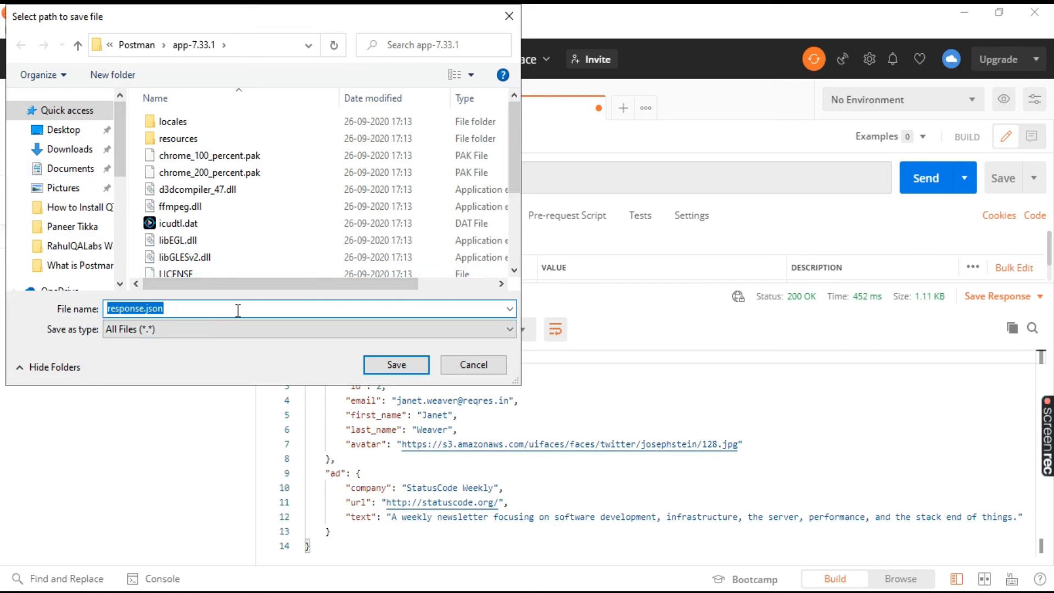
pyautogui.click(476, 366)
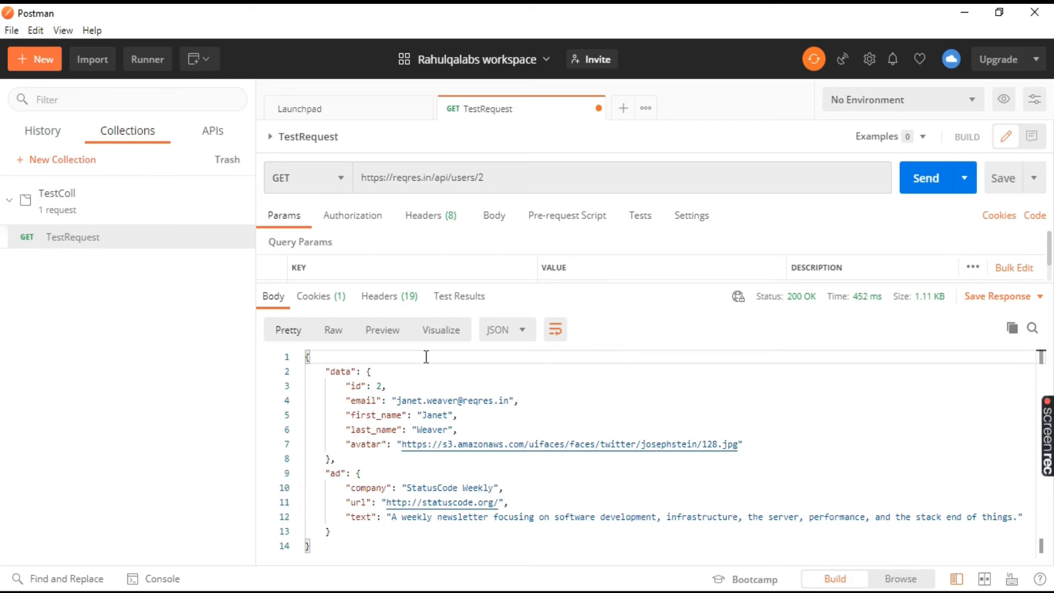
# View the response body formatted as XML and as HTML, examining the text in each format.
pyautogui.click(515, 339)
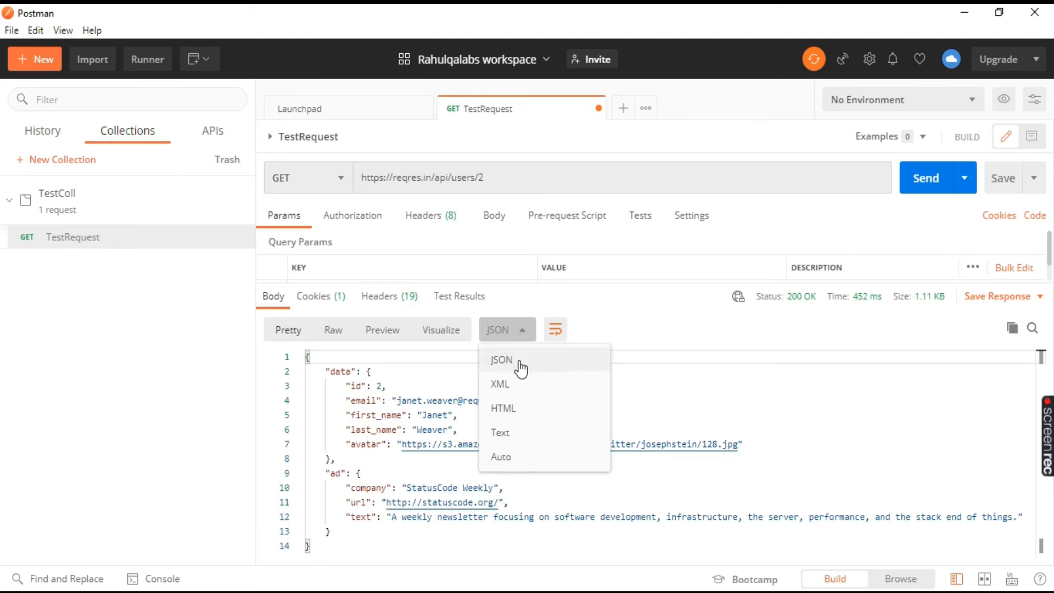
pyautogui.click(865, 431)
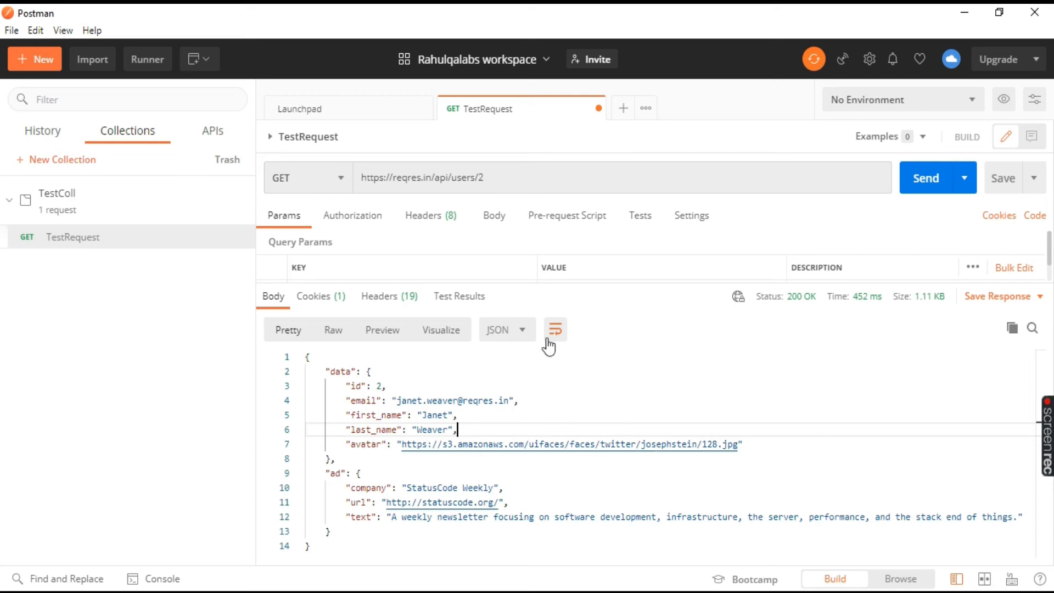
pyautogui.click(520, 336)
pyautogui.click(510, 391)
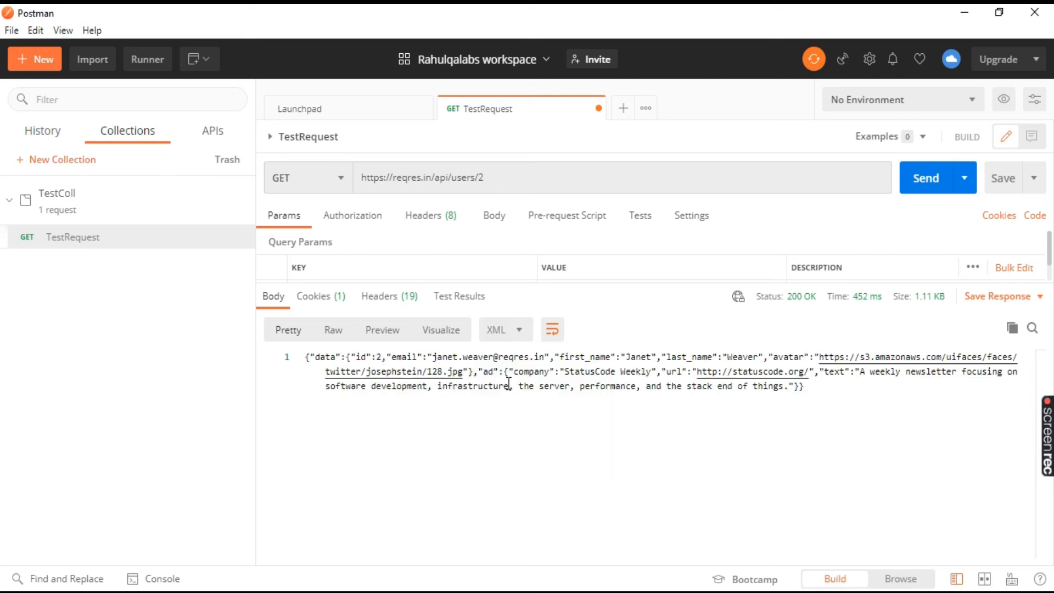
pyautogui.moveTo(831, 395); pyautogui.dragTo(423, 371)
pyautogui.click(519, 329)
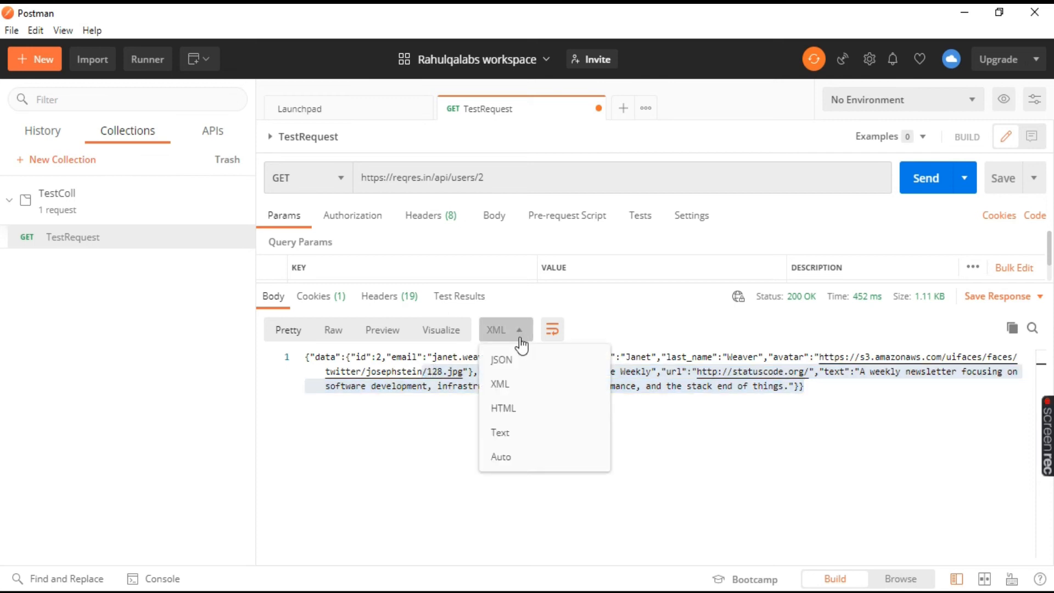
pyautogui.click(505, 411)
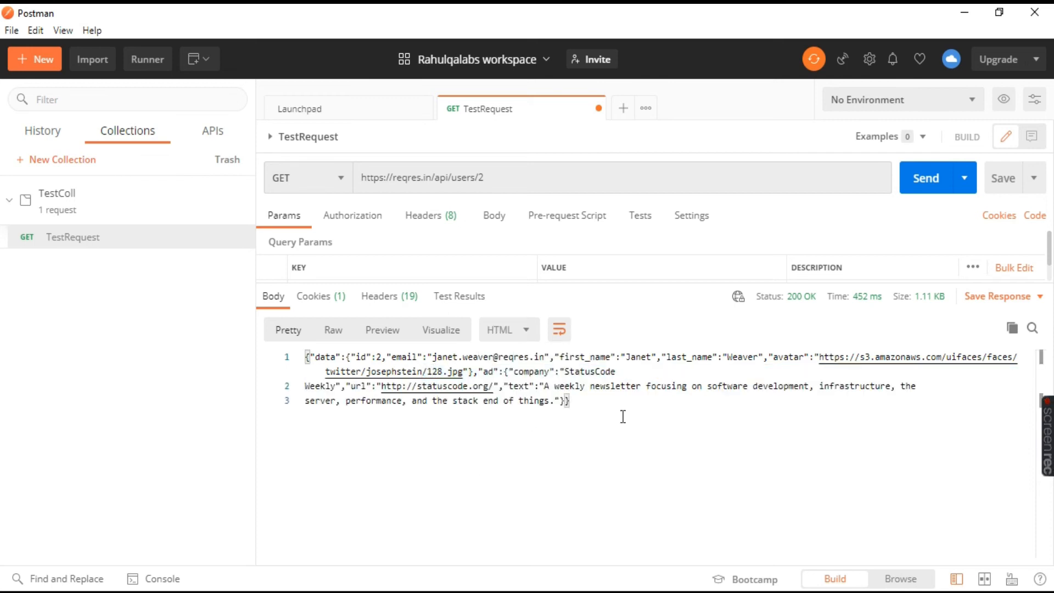
pyautogui.moveTo(589, 401); pyautogui.dragTo(307, 357)
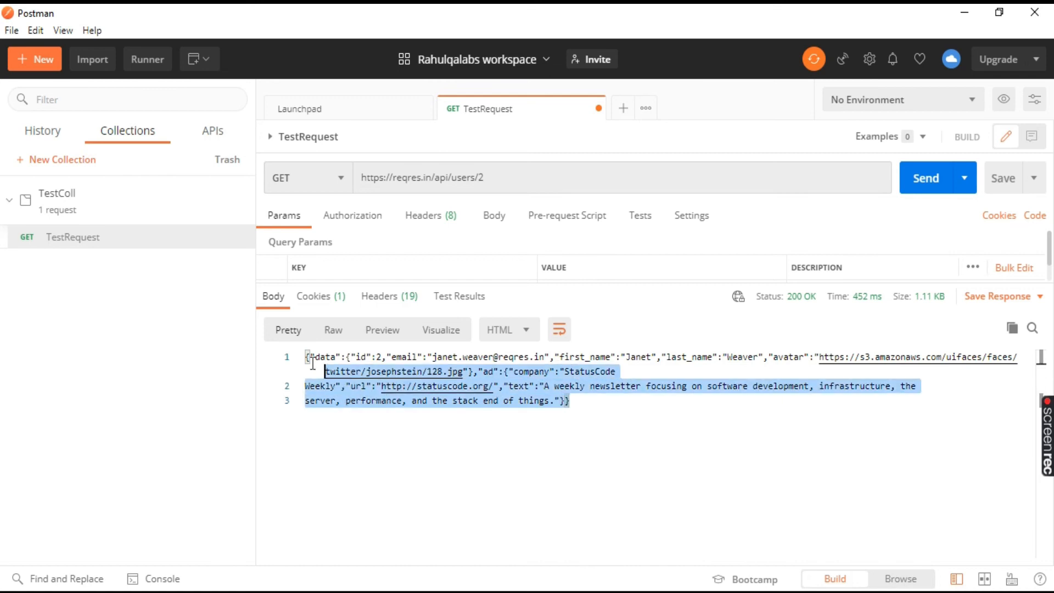
# View the response body as plain text and return its format to Auto.
pyautogui.click(527, 330)
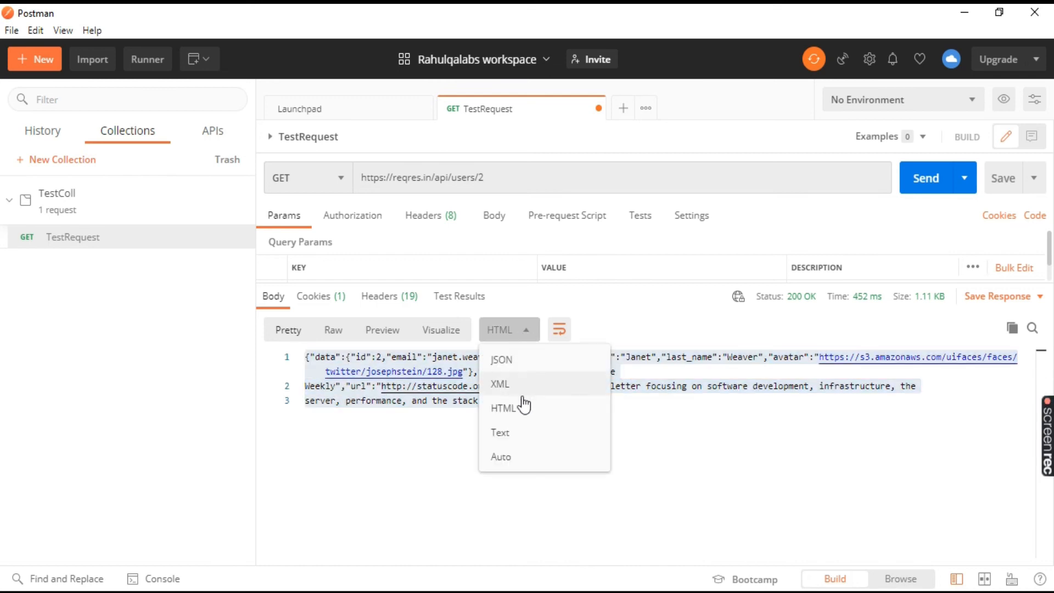
pyautogui.click(506, 432)
pyautogui.moveTo(812, 404); pyautogui.dragTo(285, 358)
pyautogui.click(616, 446)
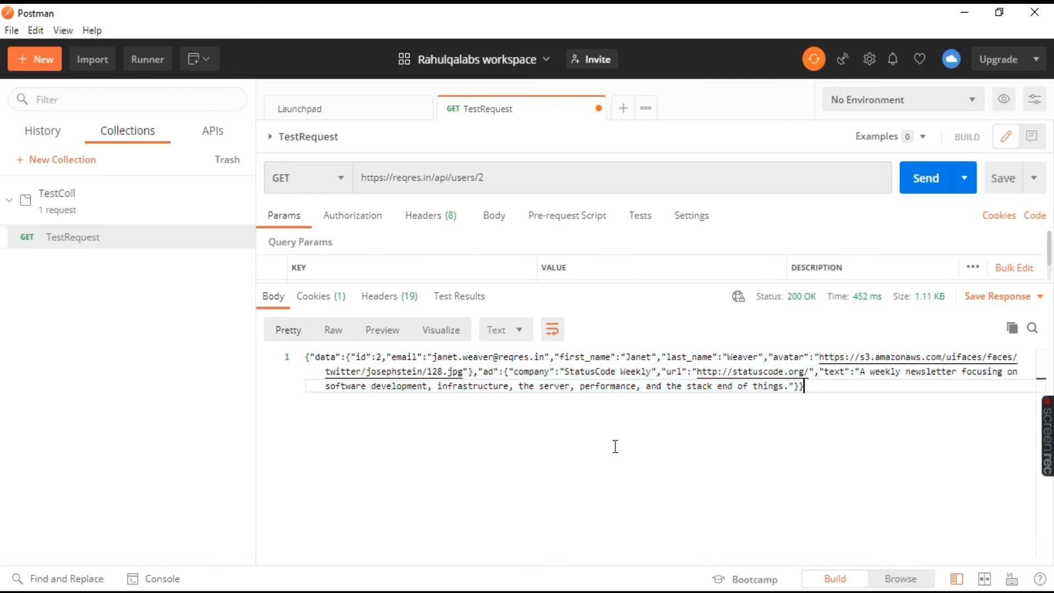
pyautogui.click(499, 330)
pyautogui.click(524, 461)
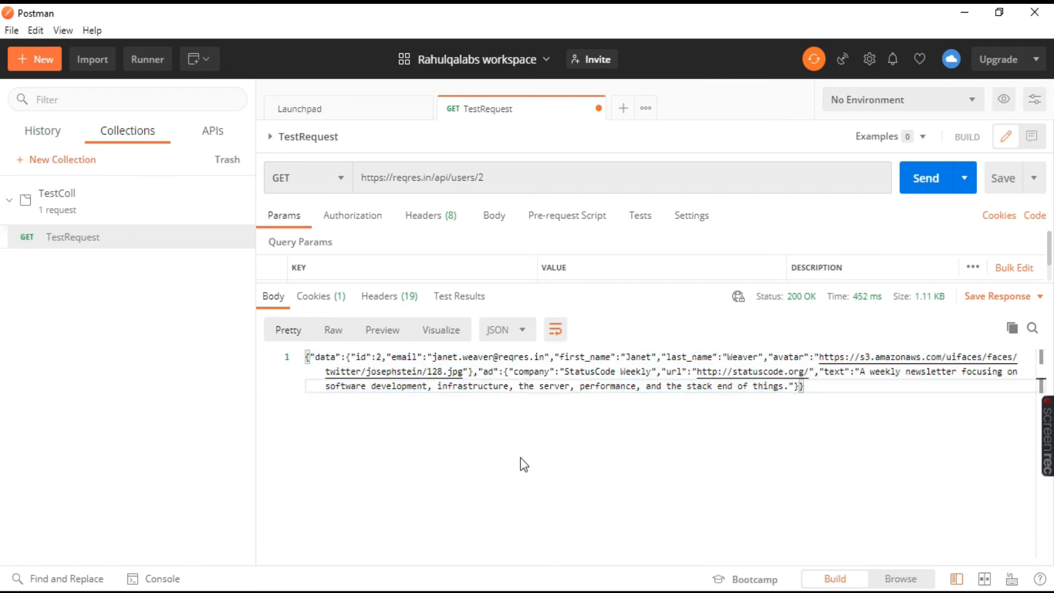
pyautogui.click(882, 413)
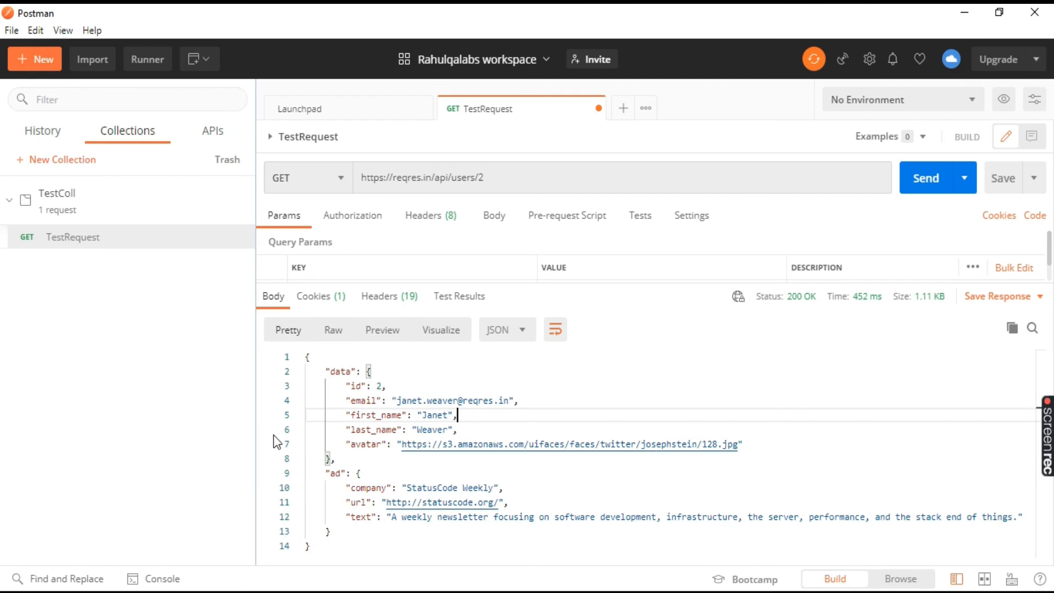
# Compare the JSON response body with the sample SINGLE USER response on the Reqres page in the browser, and return to Postman.
pyautogui.moveTo(327, 371); pyautogui.dragTo(424, 556)
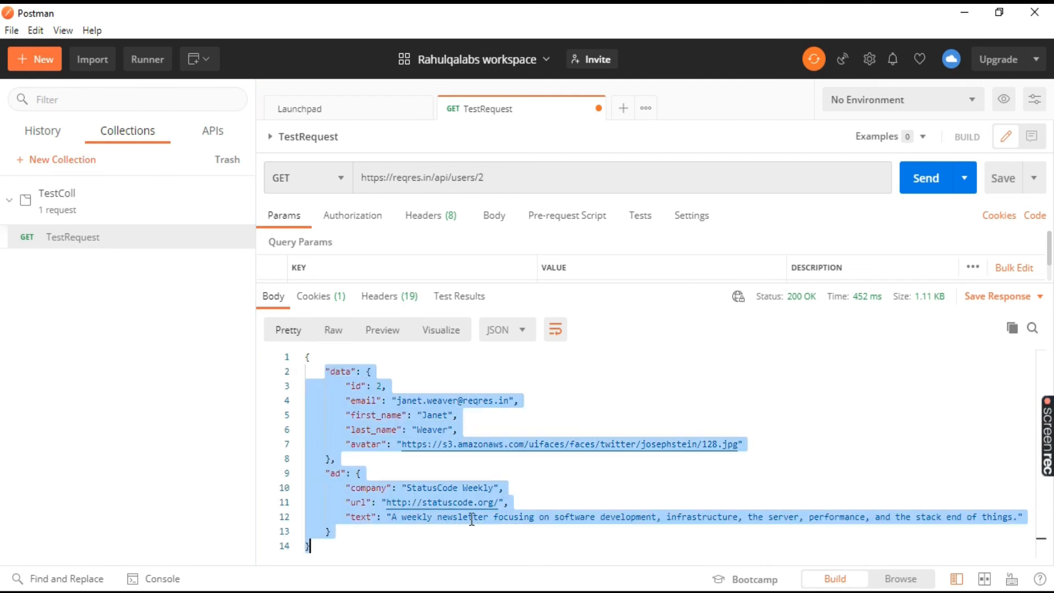
pyautogui.hotkey('alt', 'Tab')
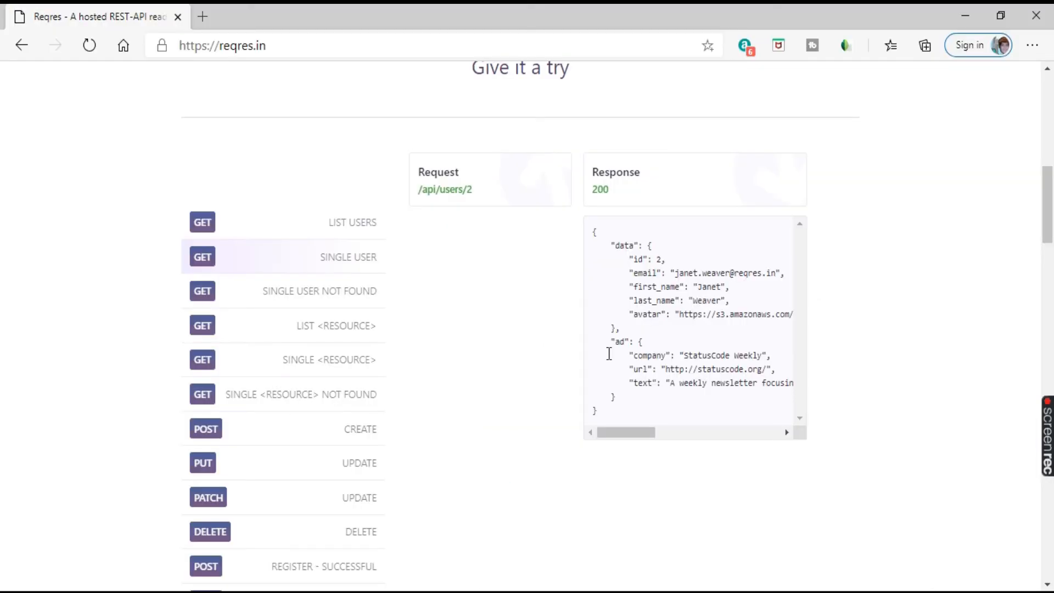
pyautogui.moveTo(648, 434); pyautogui.dragTo(591, 282)
pyautogui.moveTo(593, 235); pyautogui.dragTo(634, 410)
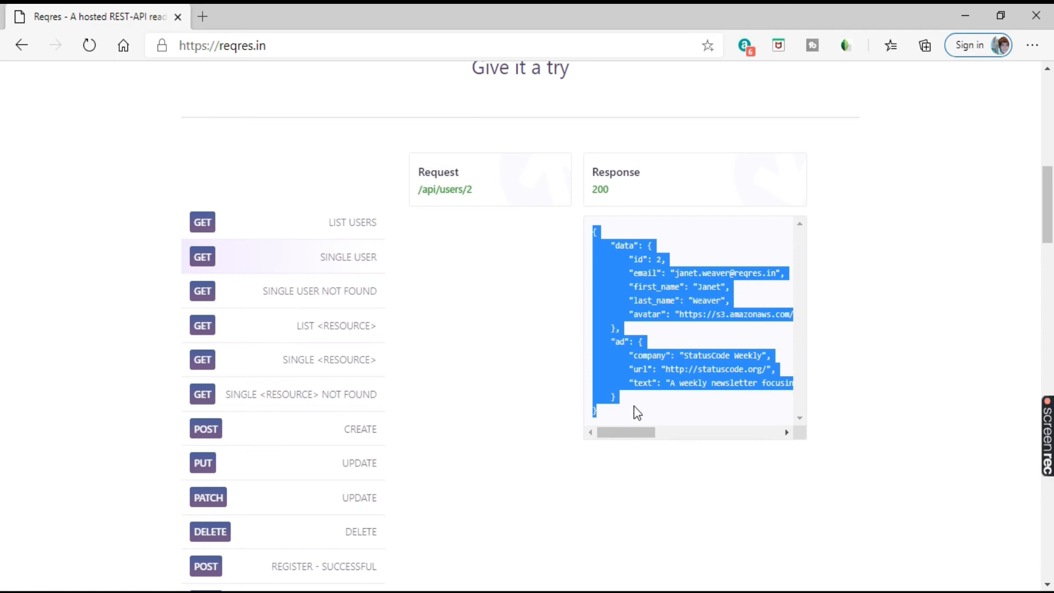
pyautogui.click(837, 388)
pyautogui.click(731, 592)
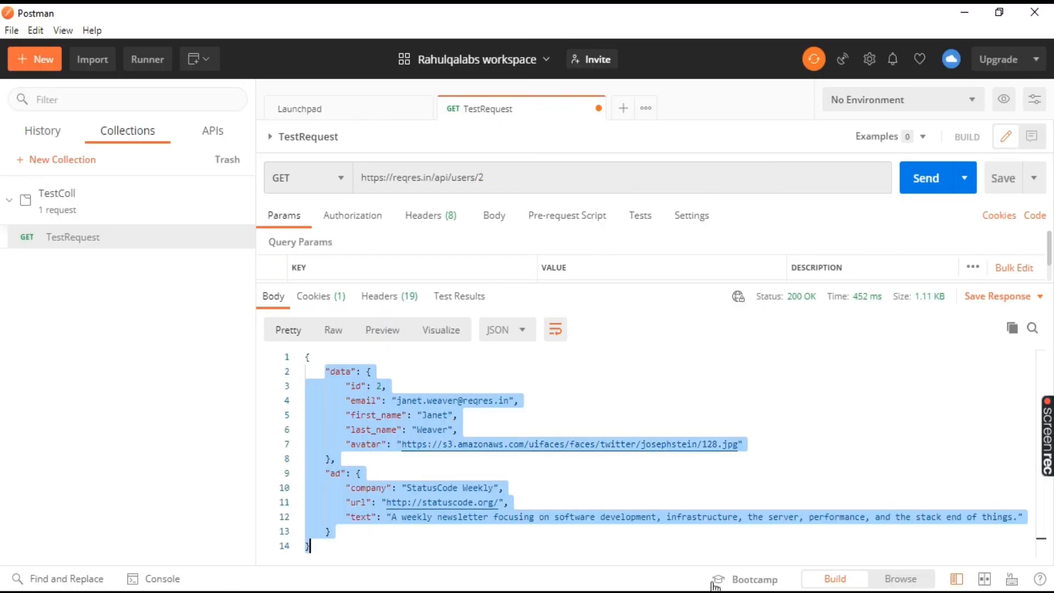
pyautogui.click(618, 398)
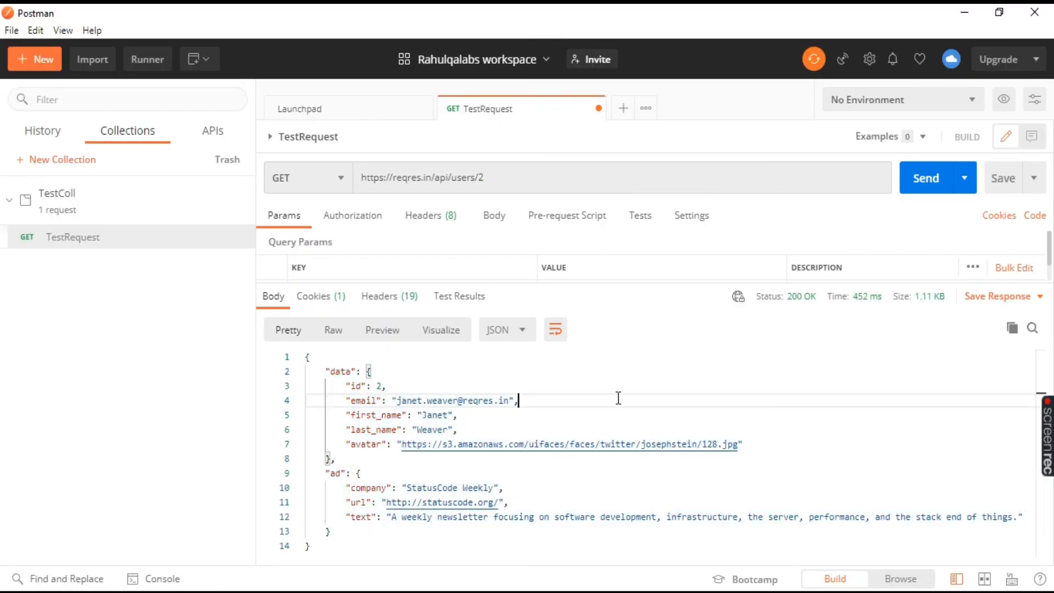